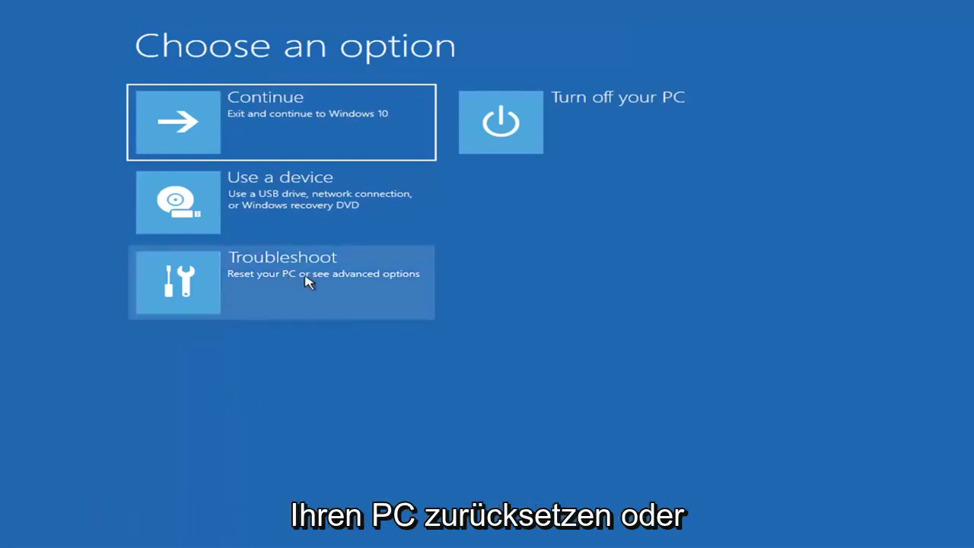
# Run Startup Repair from the advanced troubleshooting options of the recovery environment
pyautogui.click(363, 290)
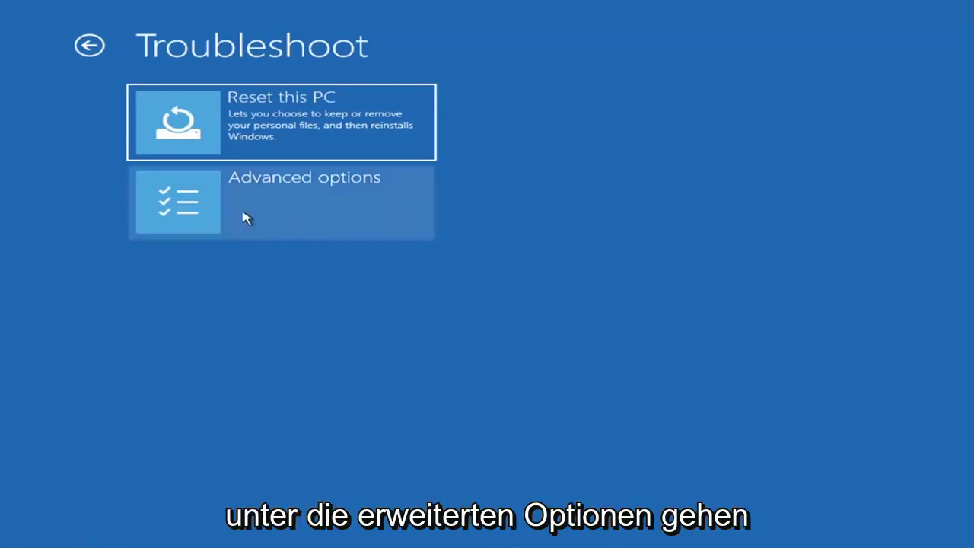
pyautogui.click(305, 208)
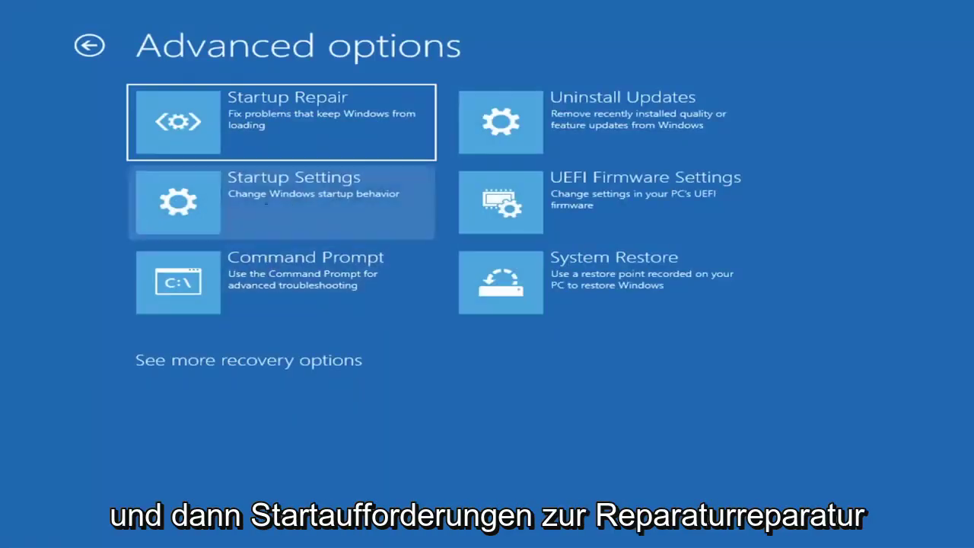
pyautogui.click(252, 135)
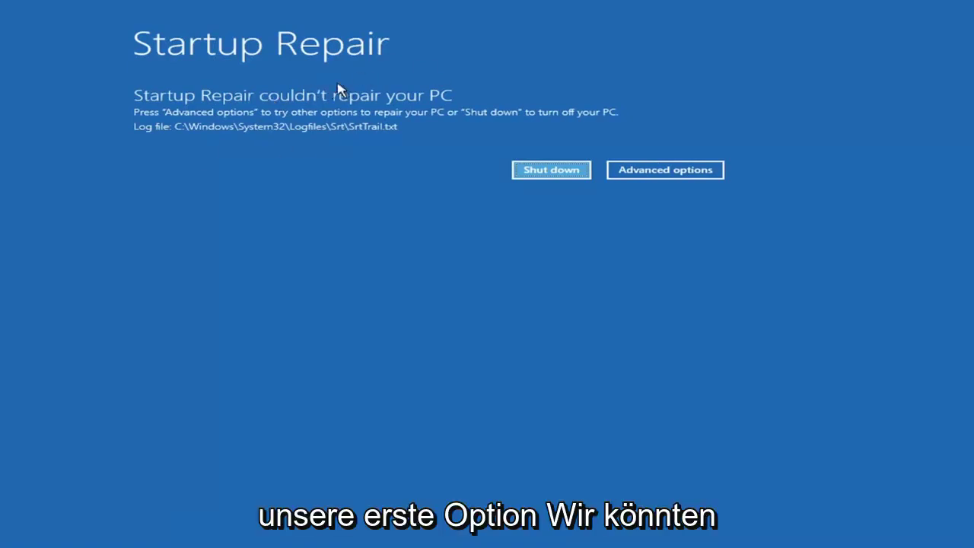
# Open Startup Settings from the advanced troubleshooting options, review the startup options offered on restart, and return to Advanced options
pyautogui.click(683, 170)
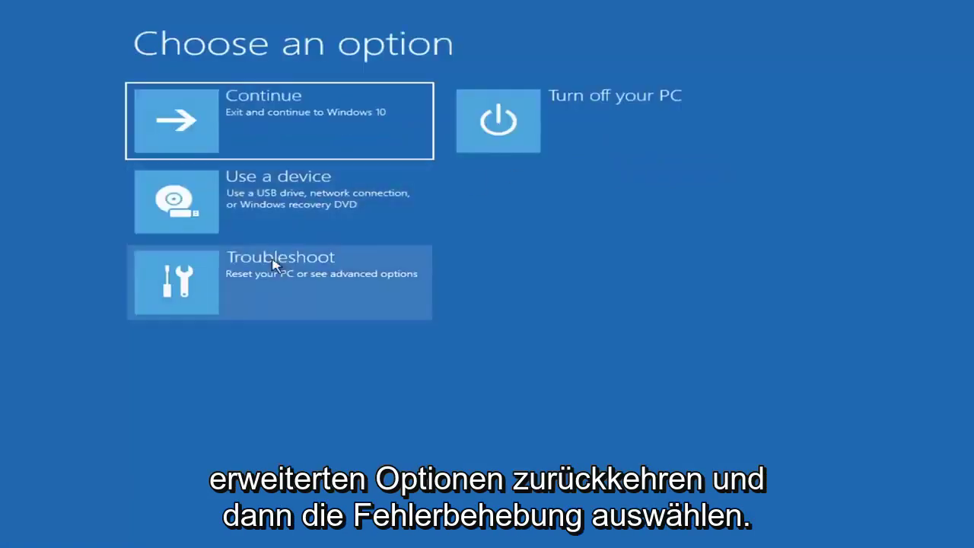
pyautogui.click(246, 292)
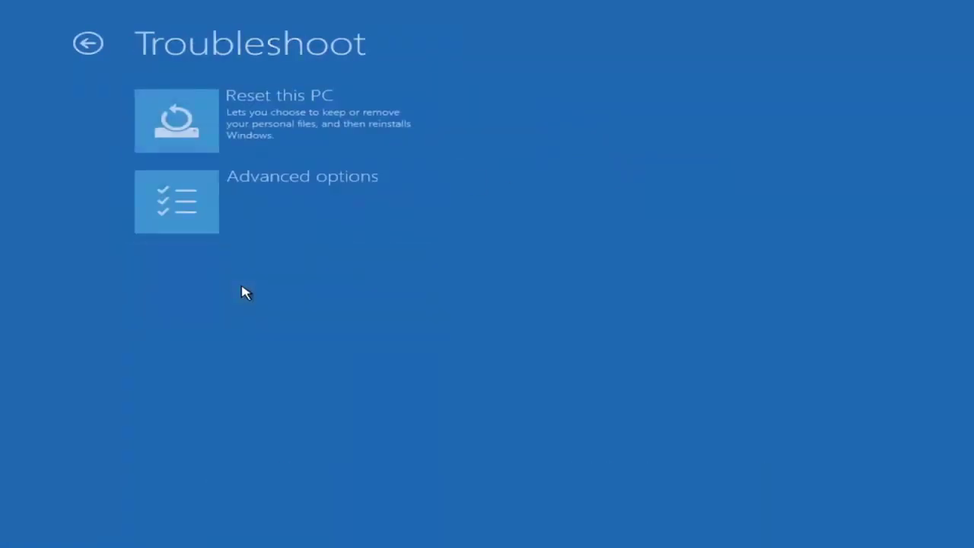
pyautogui.click(252, 213)
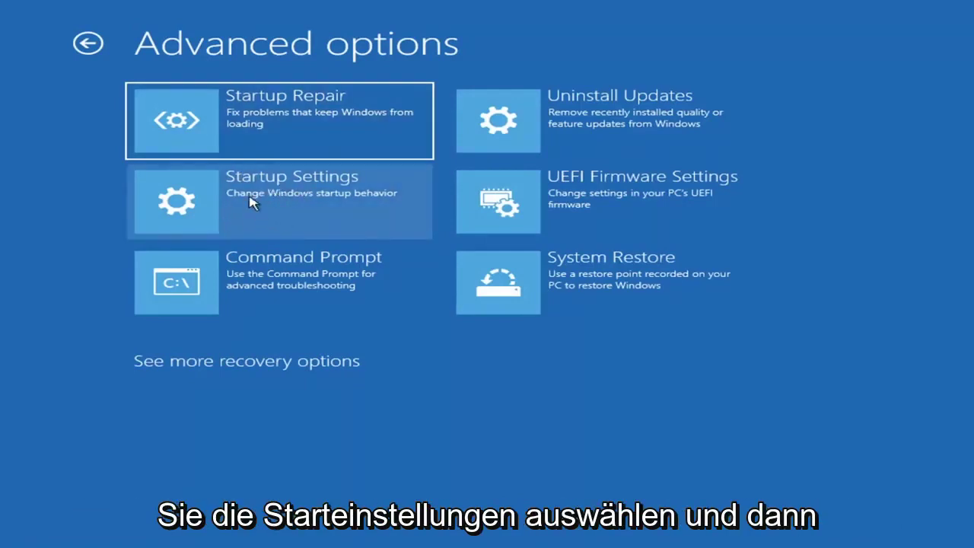
pyautogui.click(251, 202)
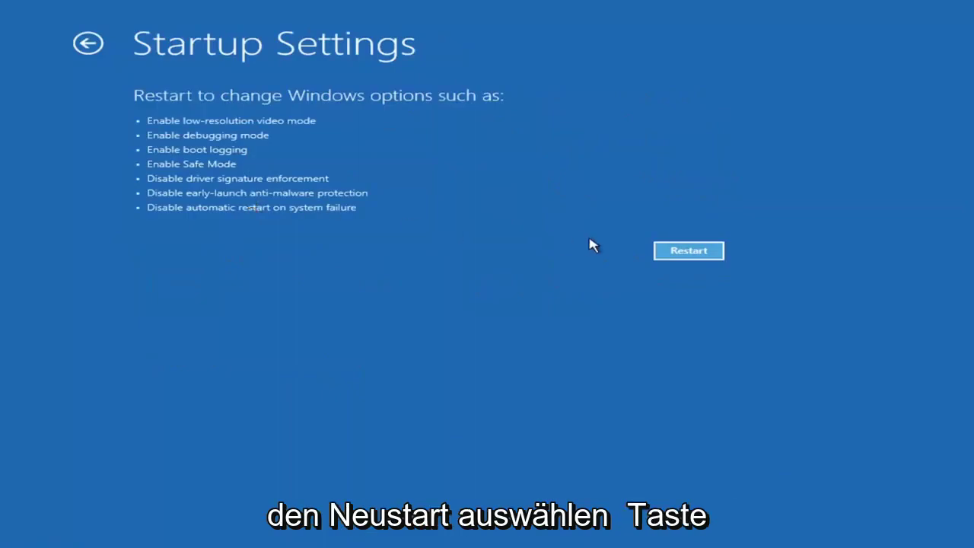
pyautogui.click(693, 252)
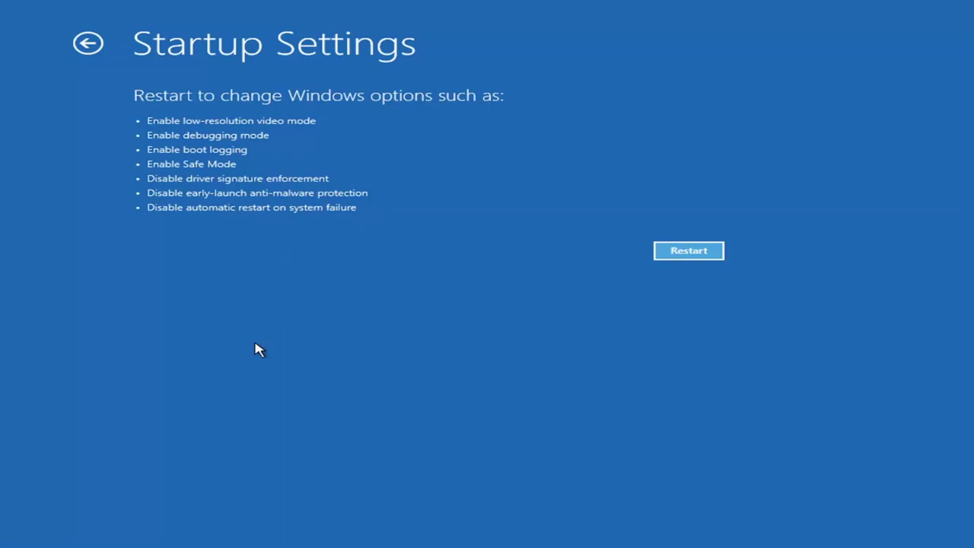
pyautogui.click(702, 250)
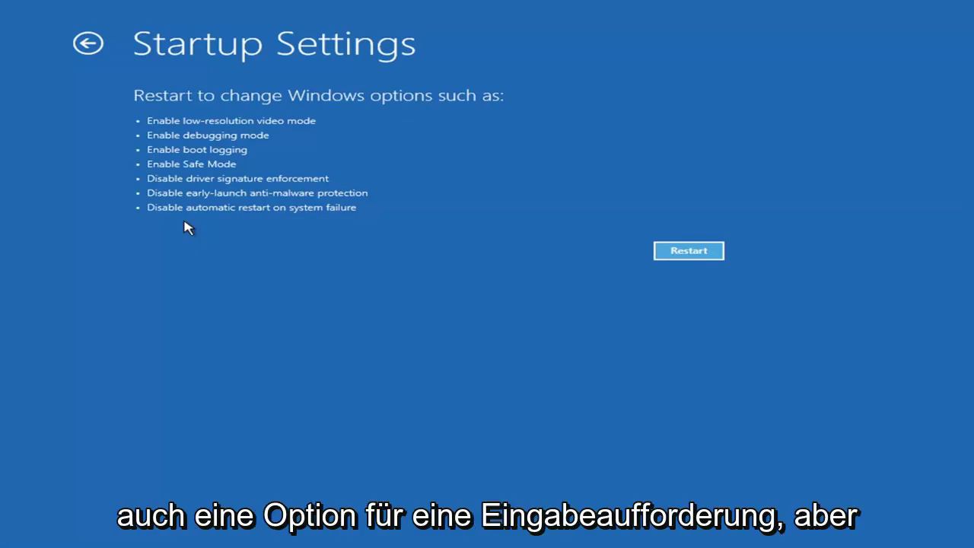
pyautogui.click(76, 41)
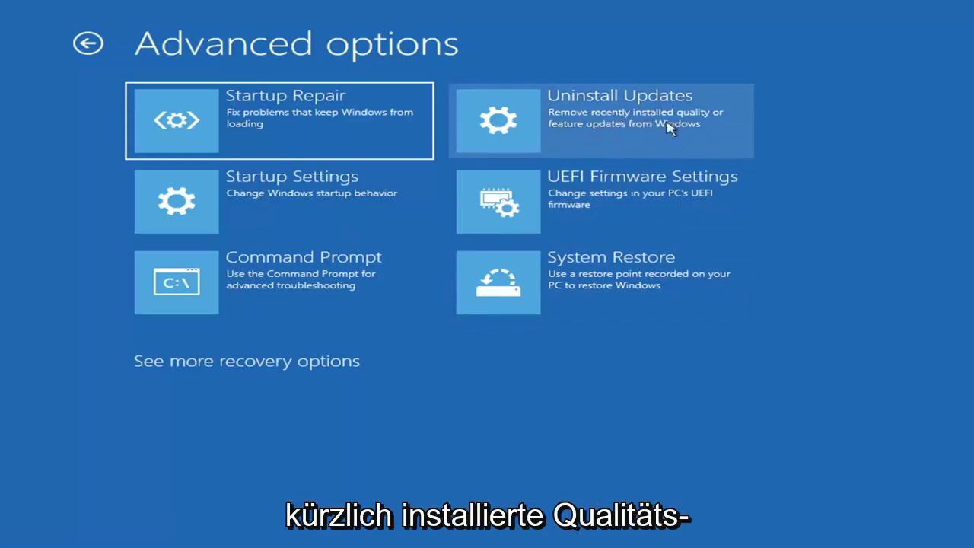
# Review the choices for uninstalling the latest quality or feature update and return to Advanced options
pyautogui.click(505, 125)
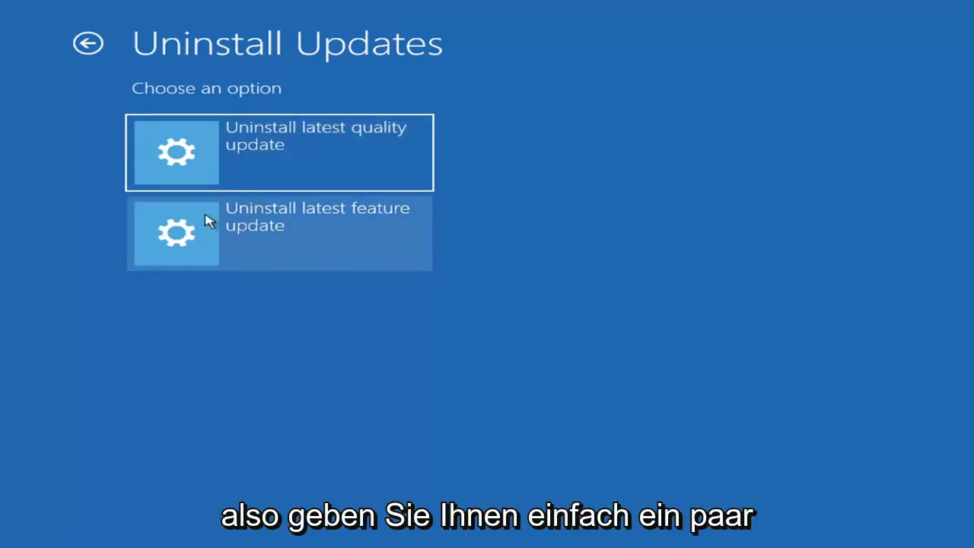
pyautogui.click(88, 44)
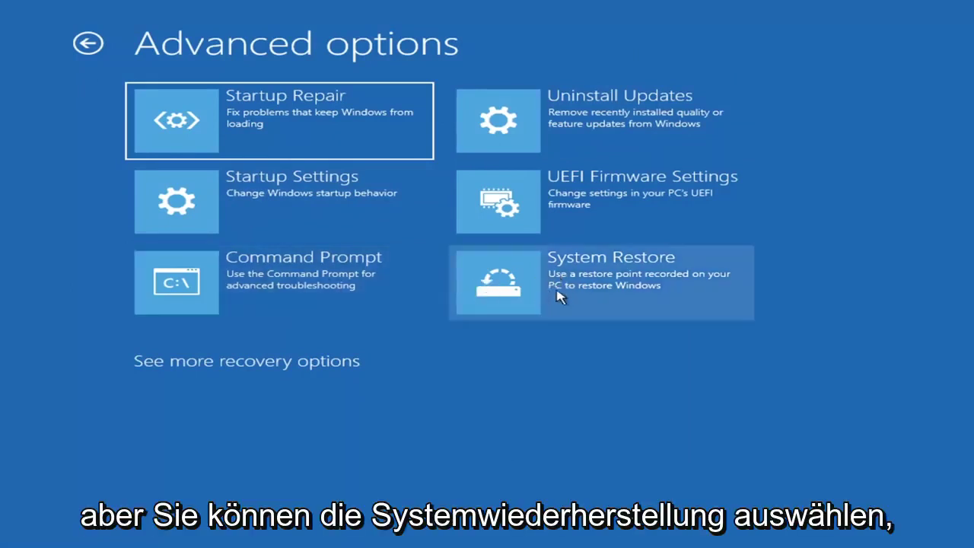
# Run System Restore with the 7/9/2021 12:37:05 PM "Before Updates" restore point, restart the computer, and dismiss the completion notice
pyautogui.click(609, 298)
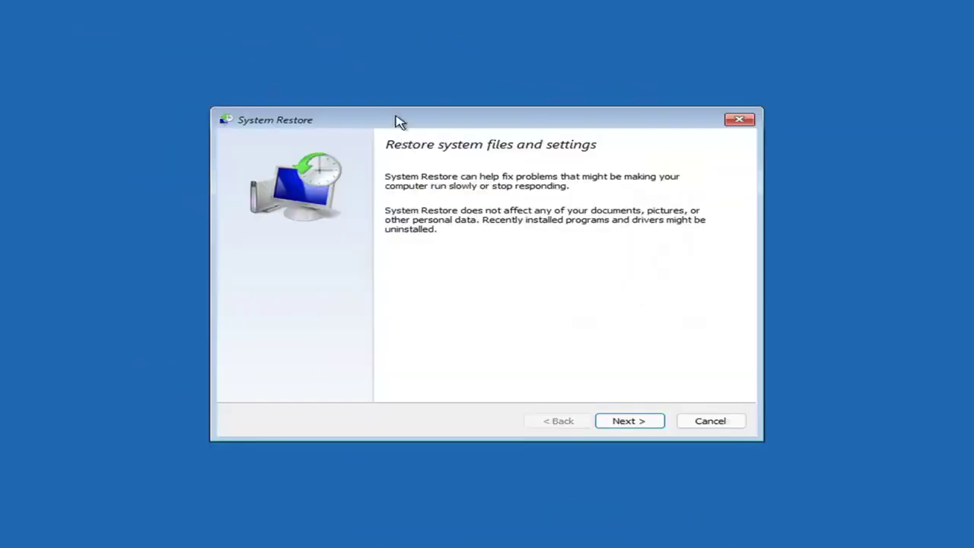
pyautogui.click(618, 421)
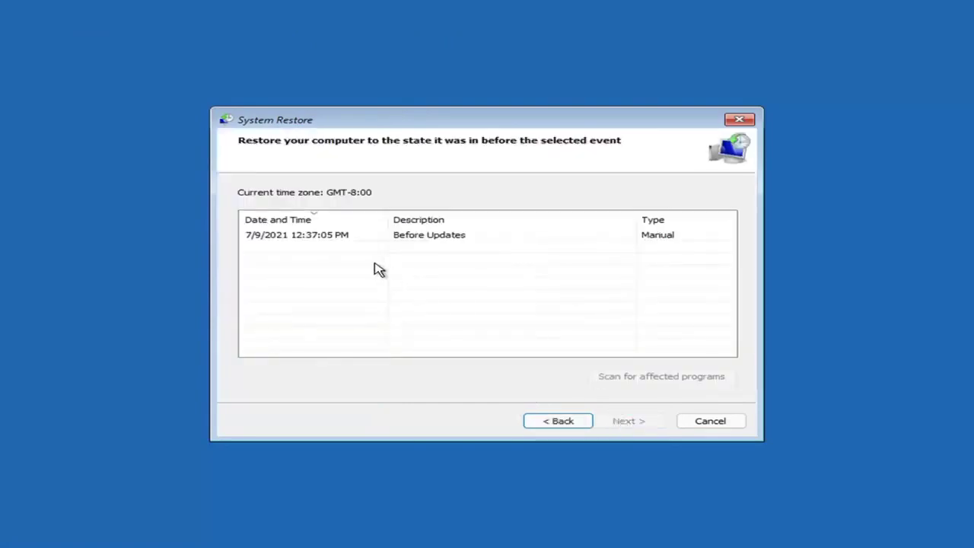
pyautogui.click(301, 240)
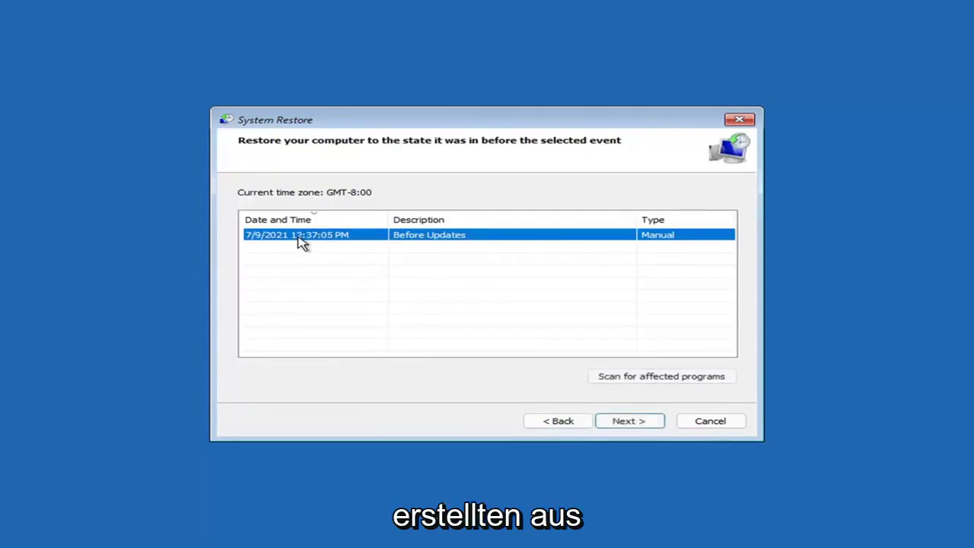
pyautogui.click(642, 425)
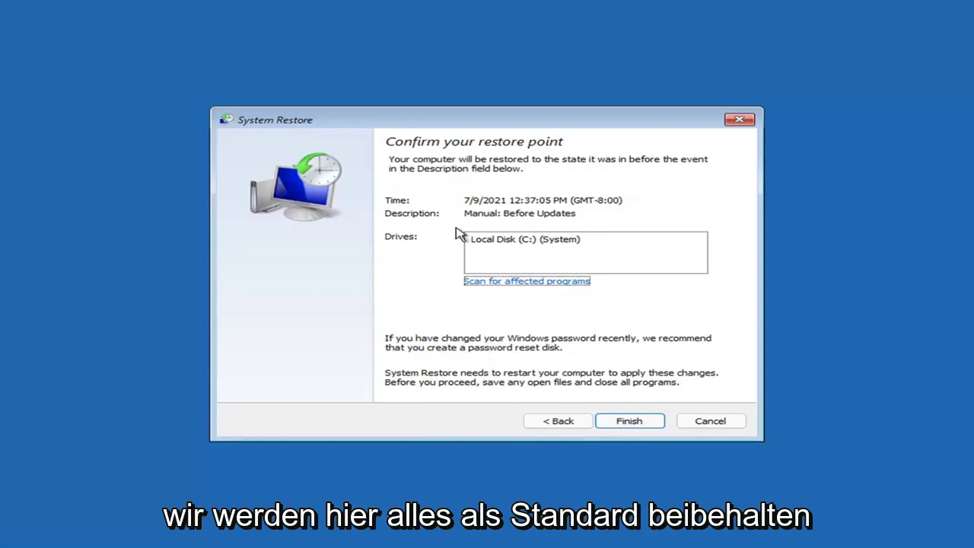
pyautogui.click(631, 424)
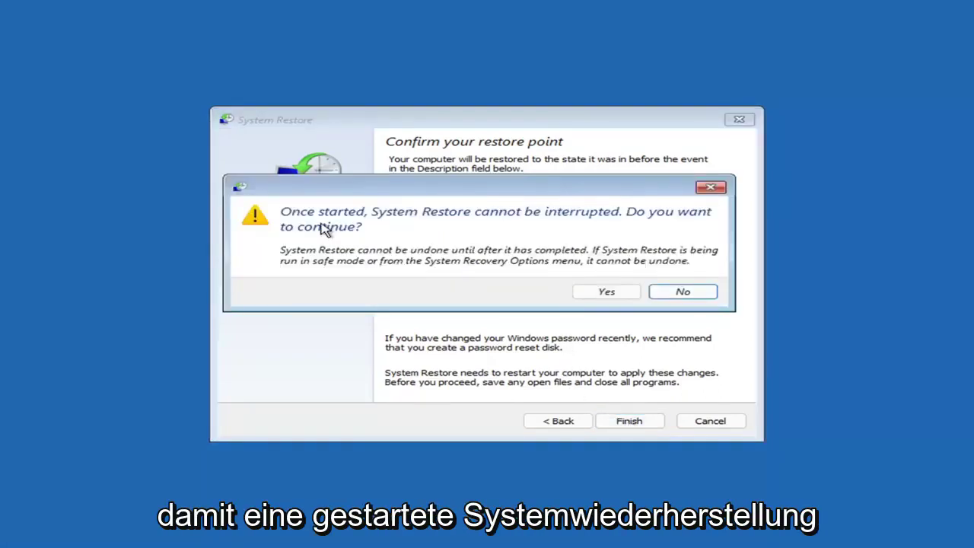
pyautogui.click(607, 294)
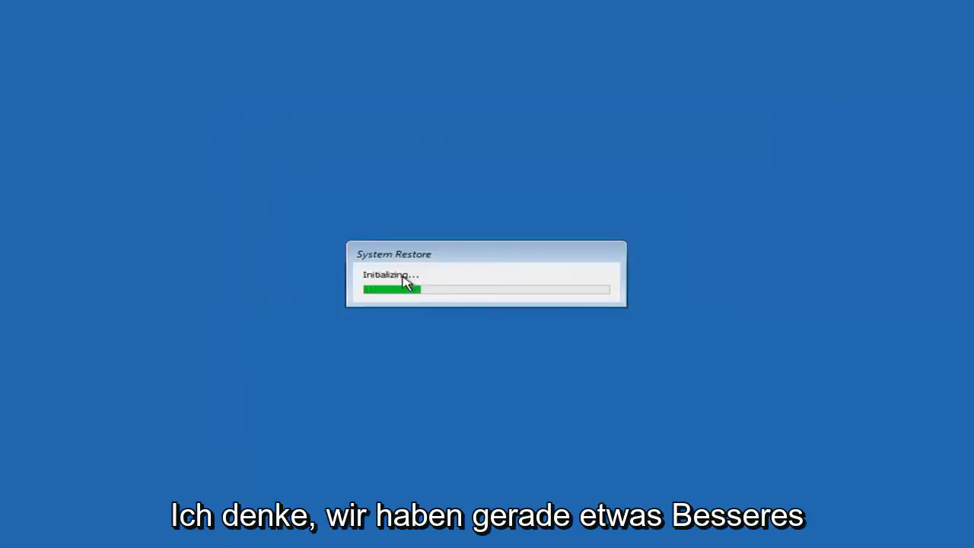
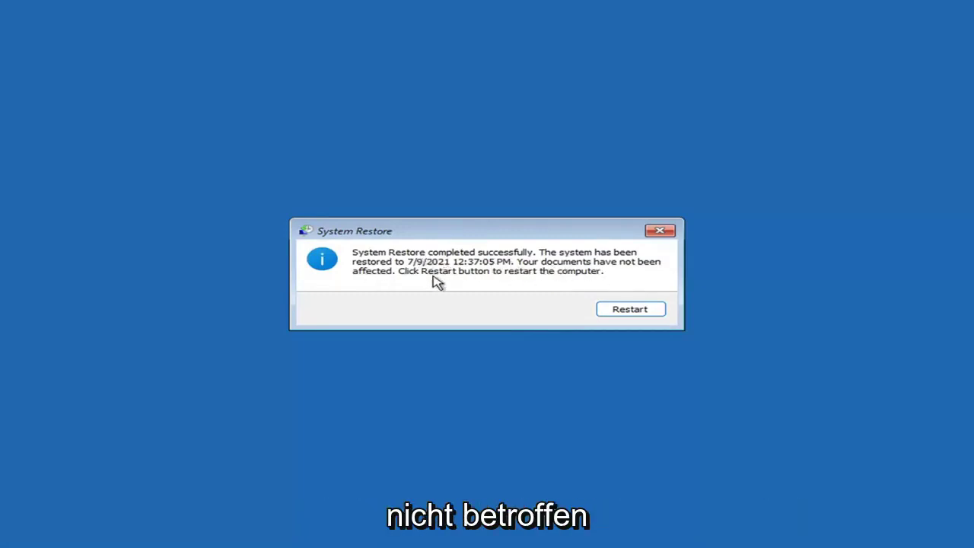
pyautogui.click(624, 312)
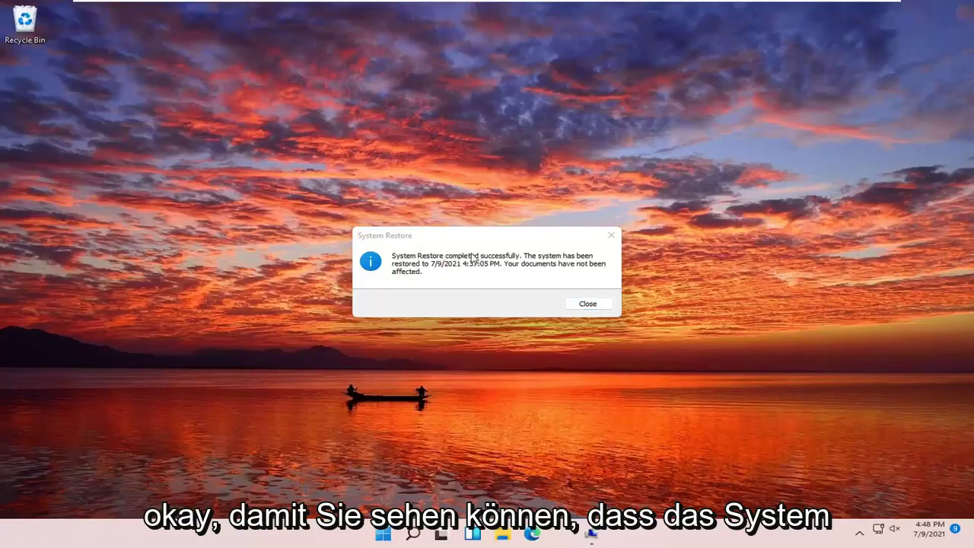
pyautogui.click(611, 236)
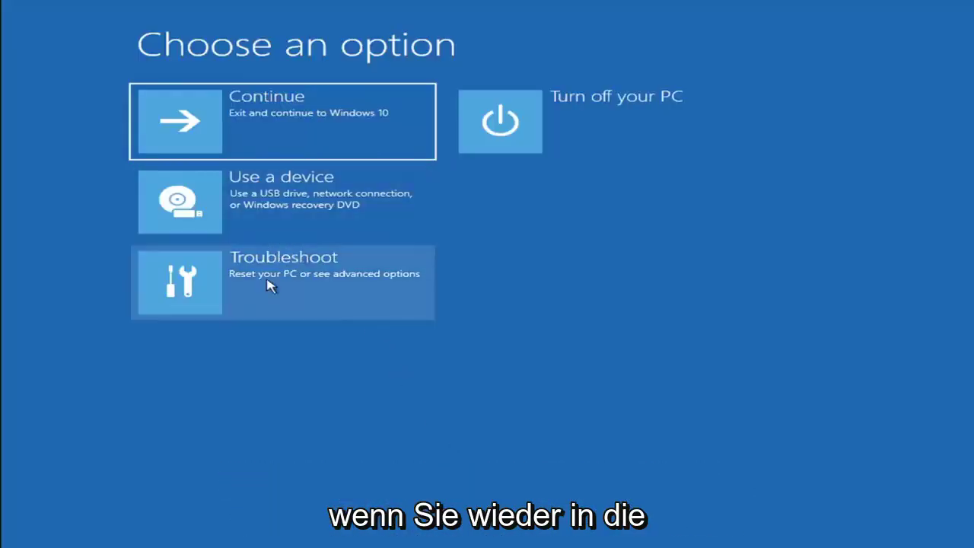
# Review the Reset this PC choices for keeping files or removing everything, and return to the main recovery options
pyautogui.click(285, 286)
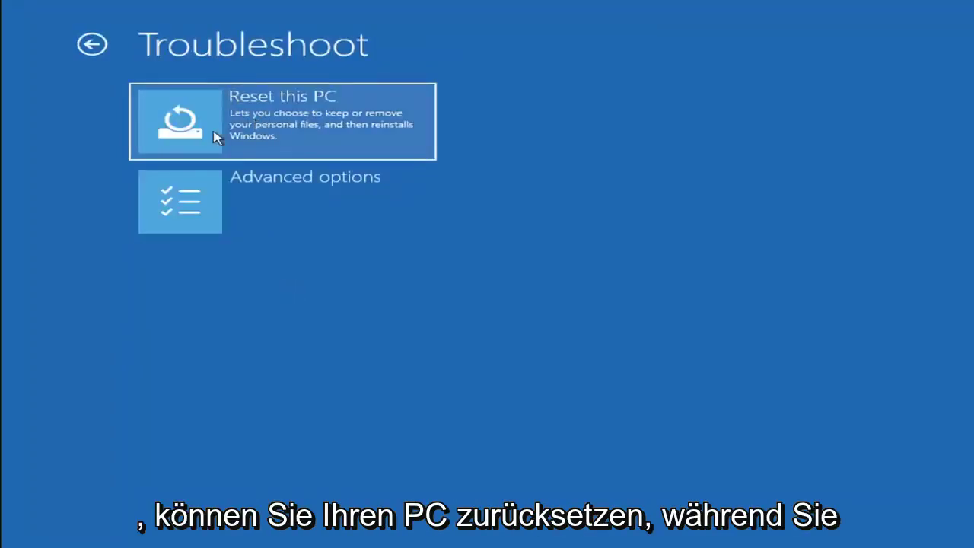
pyautogui.click(319, 139)
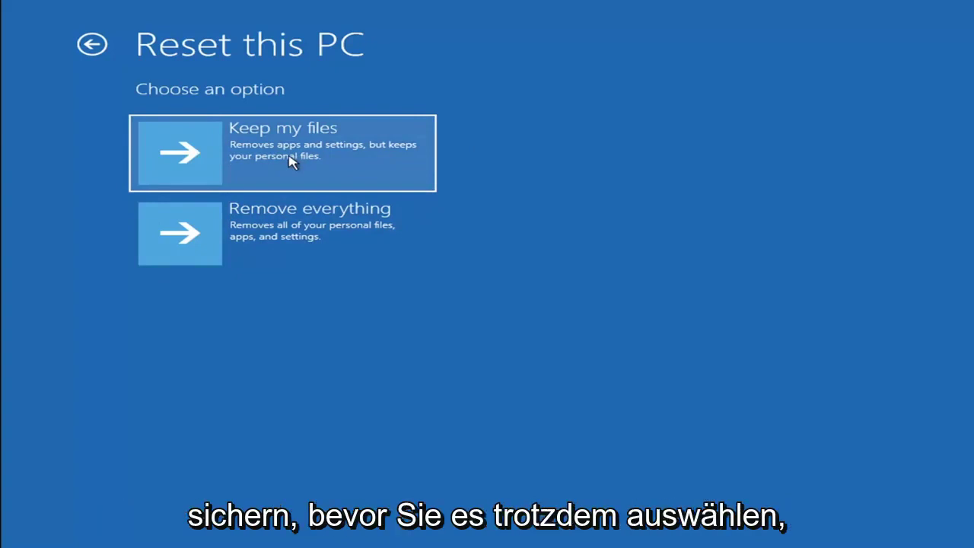
pyautogui.click(93, 45)
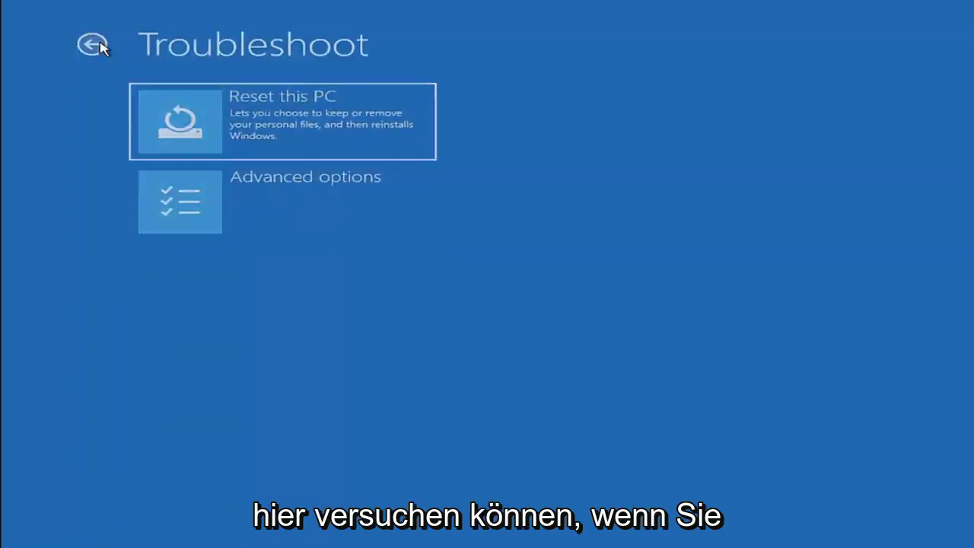
pyautogui.click(93, 45)
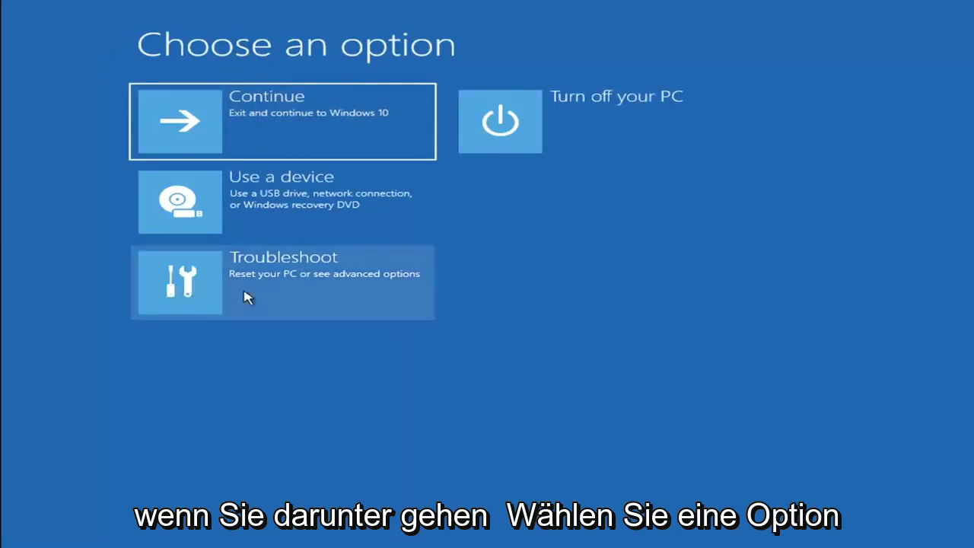
# Open Command Prompt from the advanced troubleshooting options of the recovery environment
pyautogui.click(296, 289)
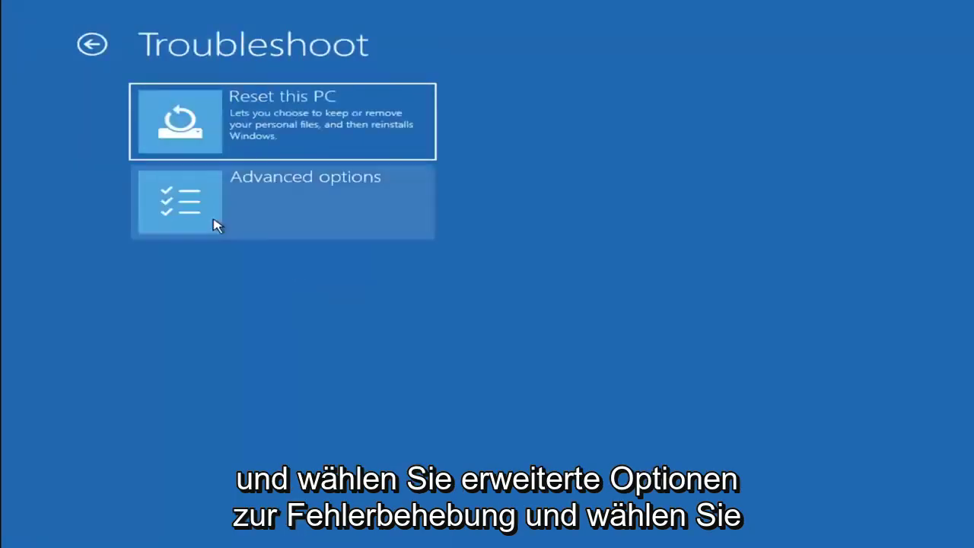
pyautogui.click(291, 210)
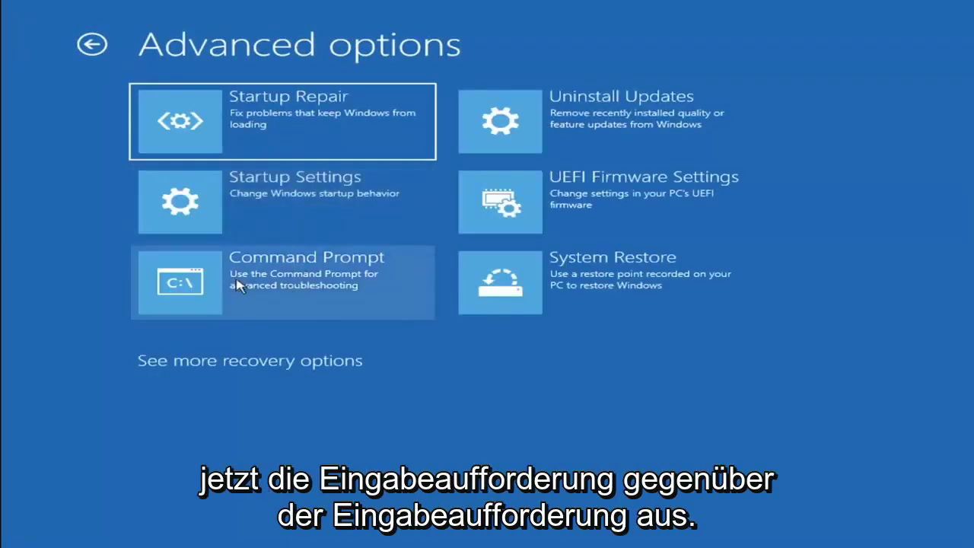
pyautogui.click(283, 289)
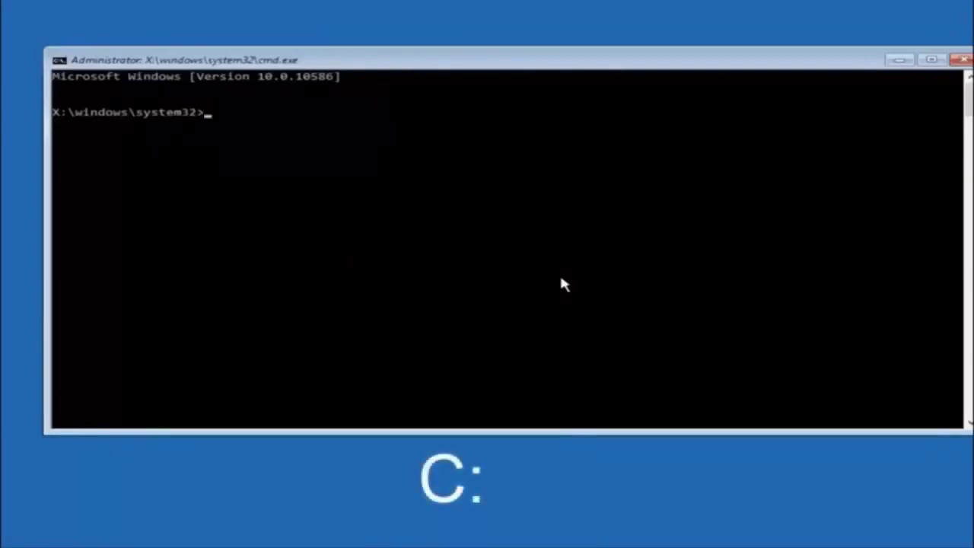
# Switch to the C: drive and list its contents with the dir command
pyautogui.press('Return')
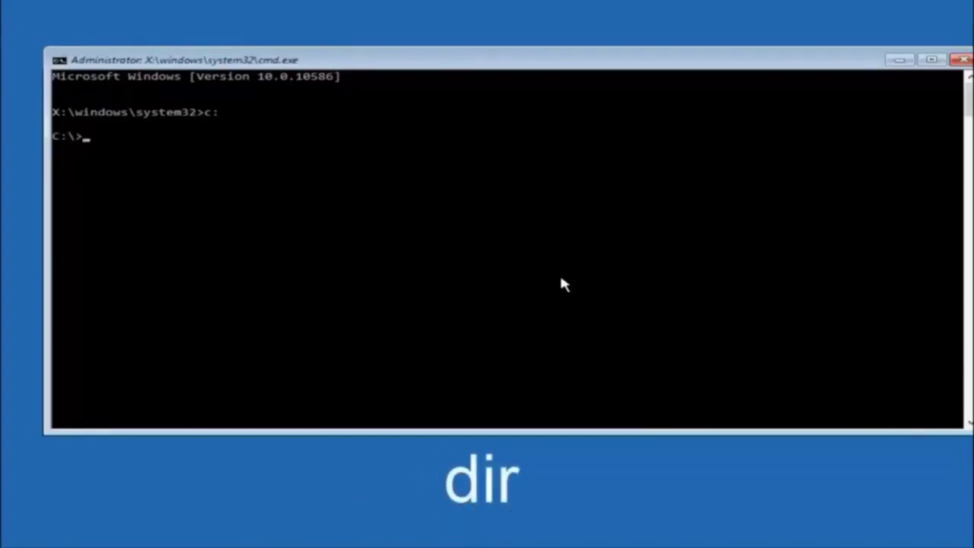
pyautogui.write('dir')
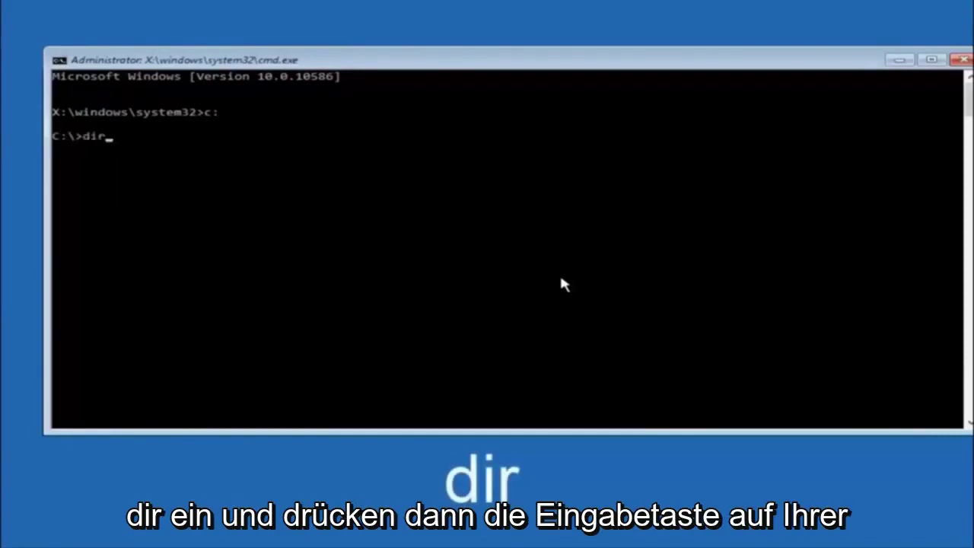
pyautogui.press('Return')
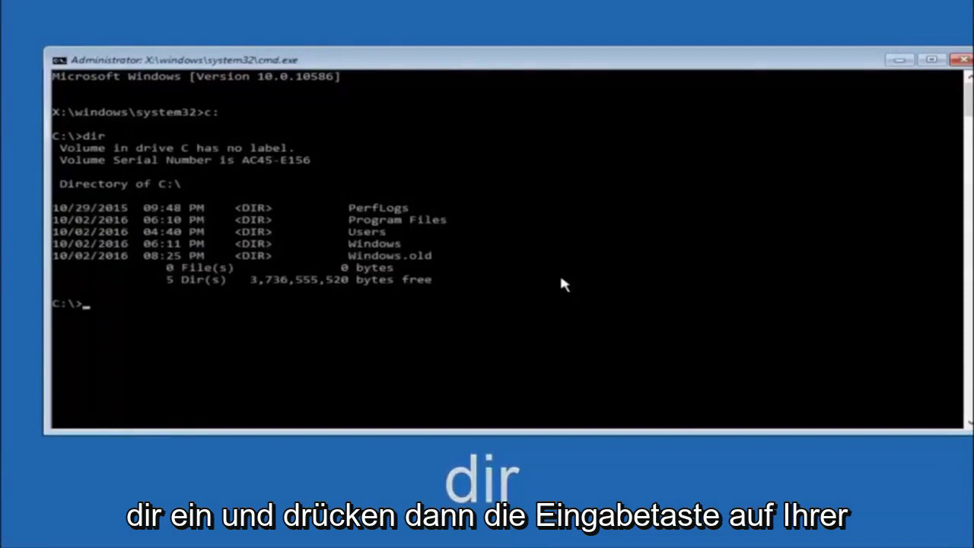
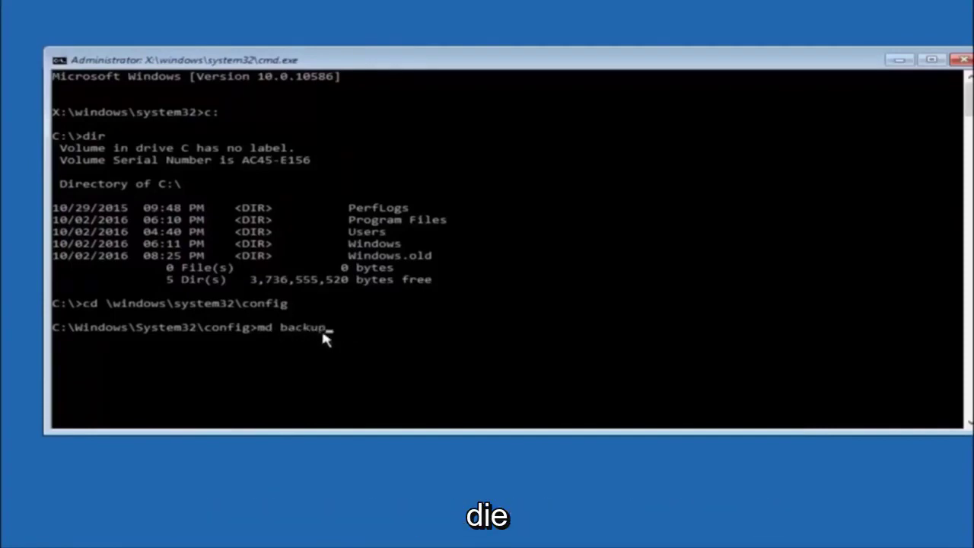
# Create a folder named backup in C:\Windows\System32\config and copy all of the config files into it with copy *.* backup
pyautogui.press('Return')
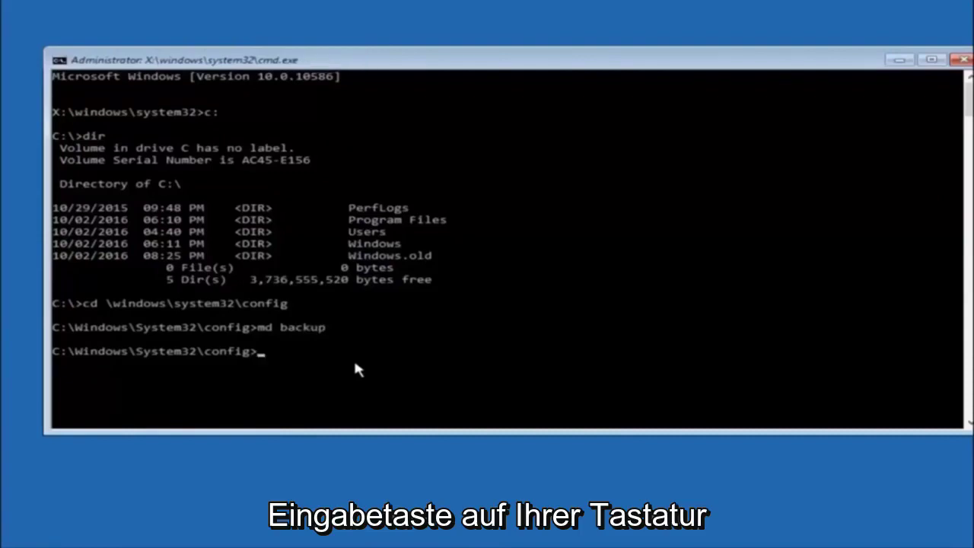
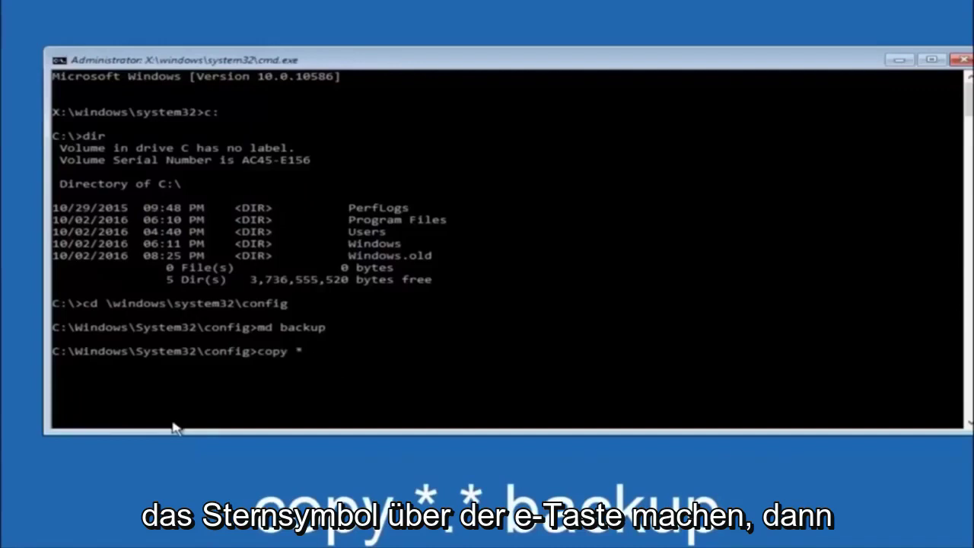
pyautogui.write('*.')
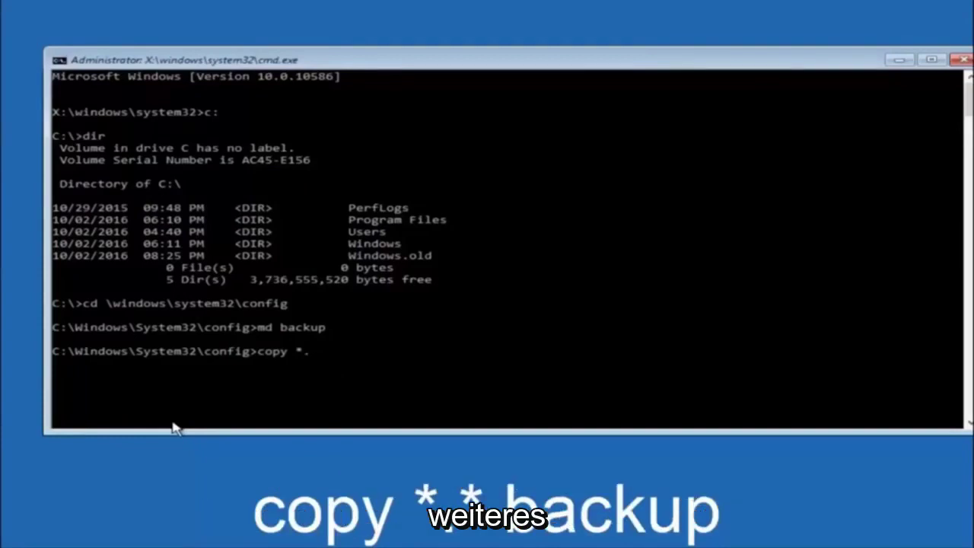
pyautogui.write('* backup')
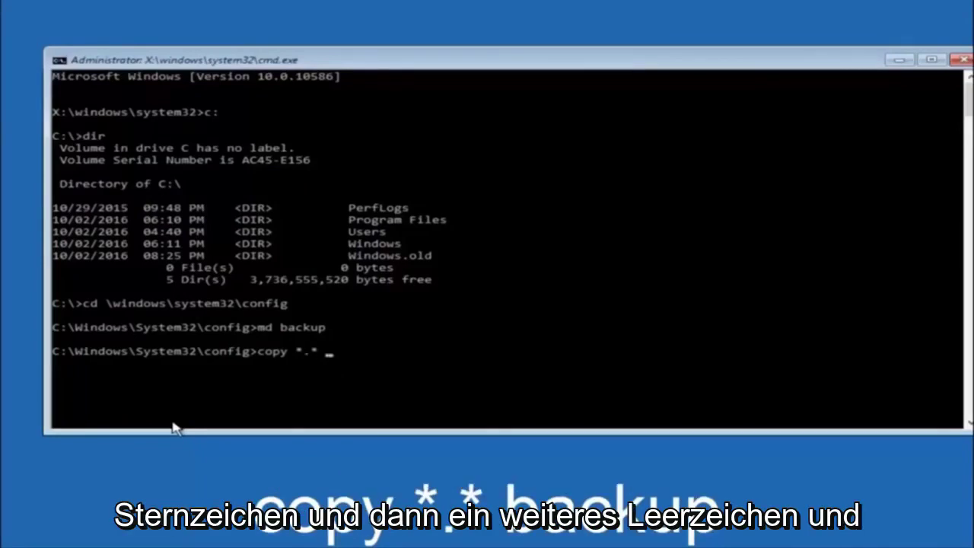
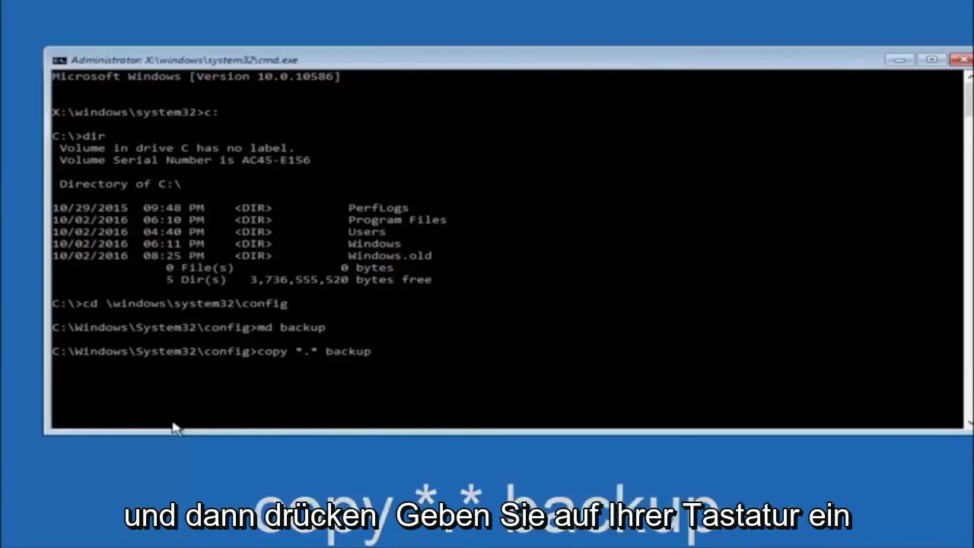
pyautogui.press('Return')
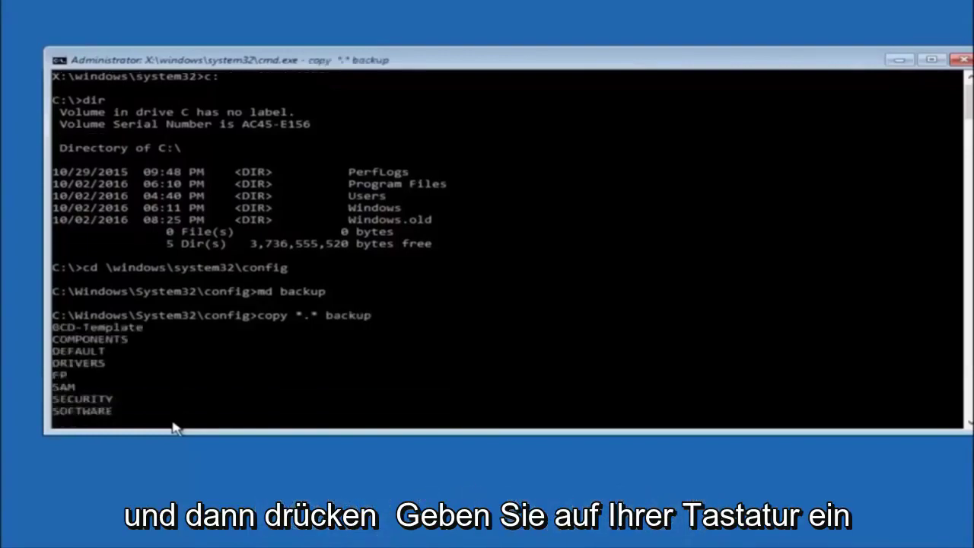
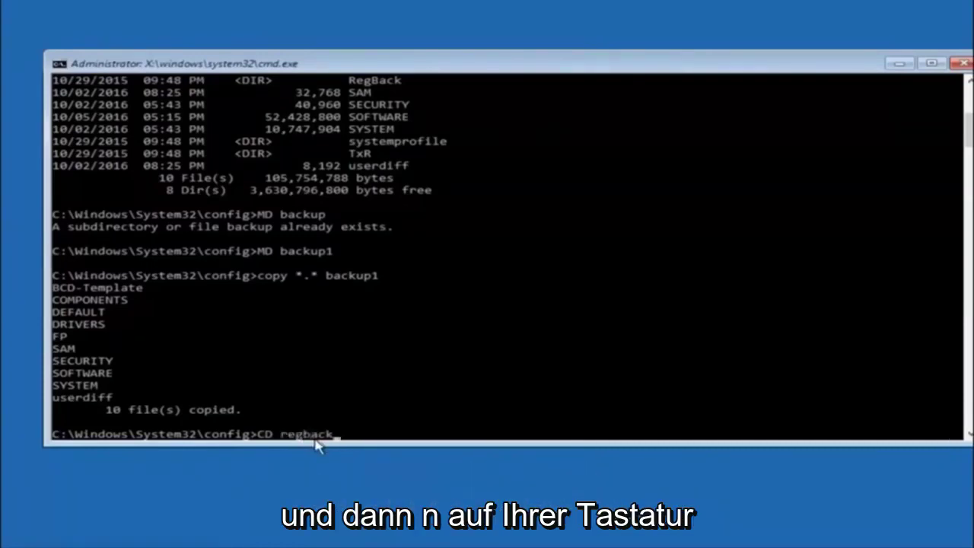
# Change to the regback folder inside config and list its contents with the dir command
pyautogui.press('Return')
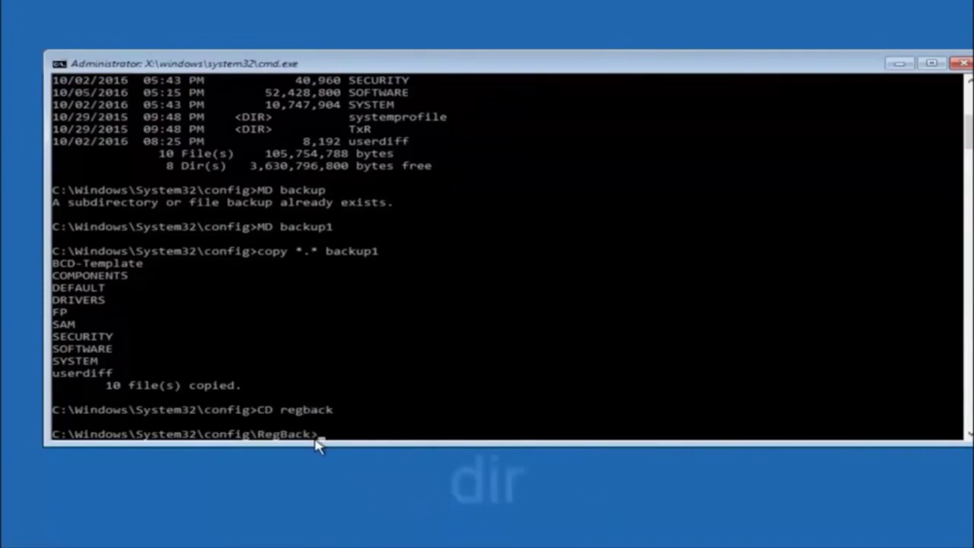
pyautogui.write('dir')
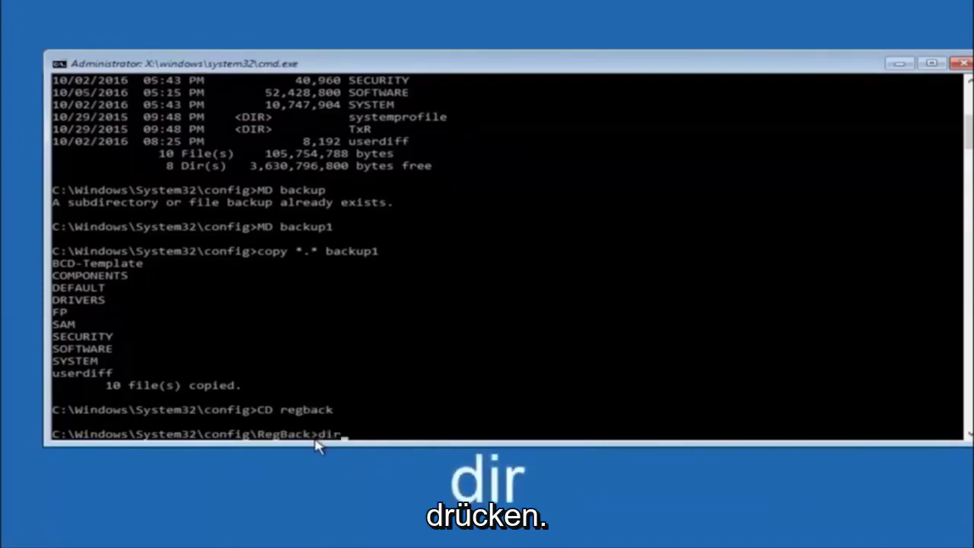
pyautogui.press('Return')
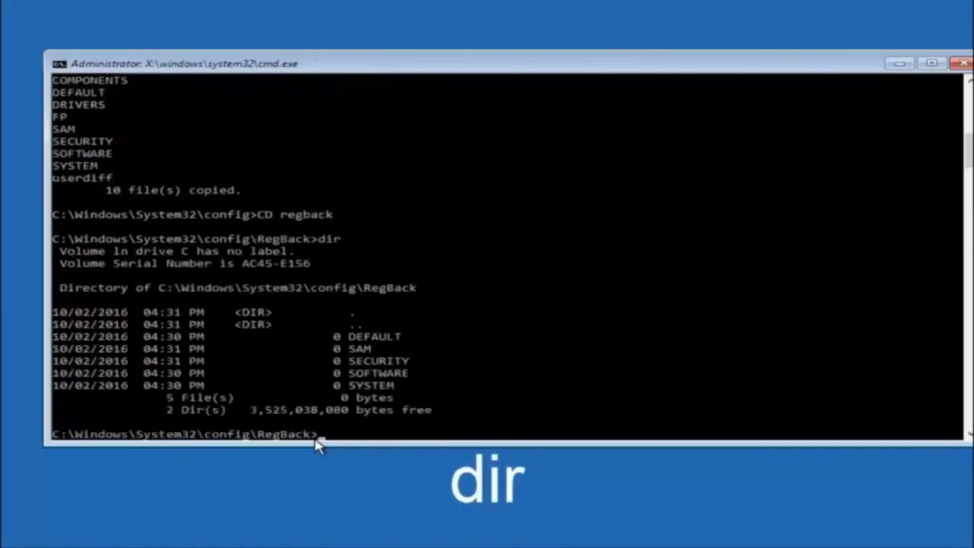
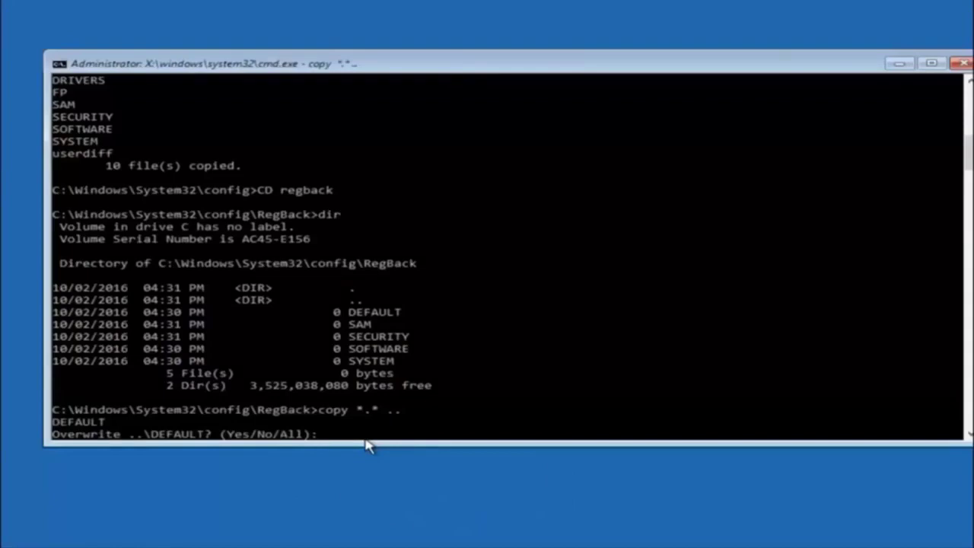
# Copy all RegBack files to the parent config folder with copy *.* .., overwriting all existing files, and close Command Prompt
pyautogui.write('A')
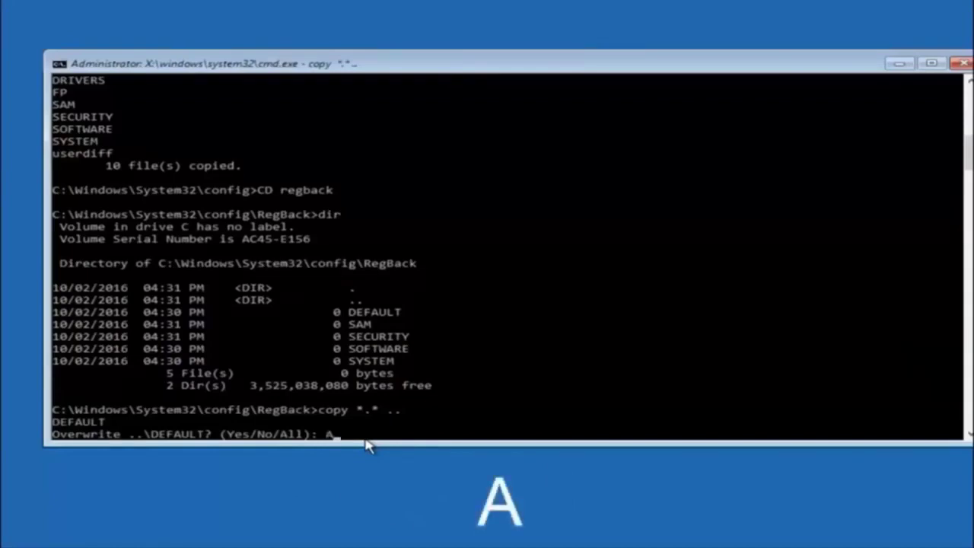
pyautogui.press('Return')
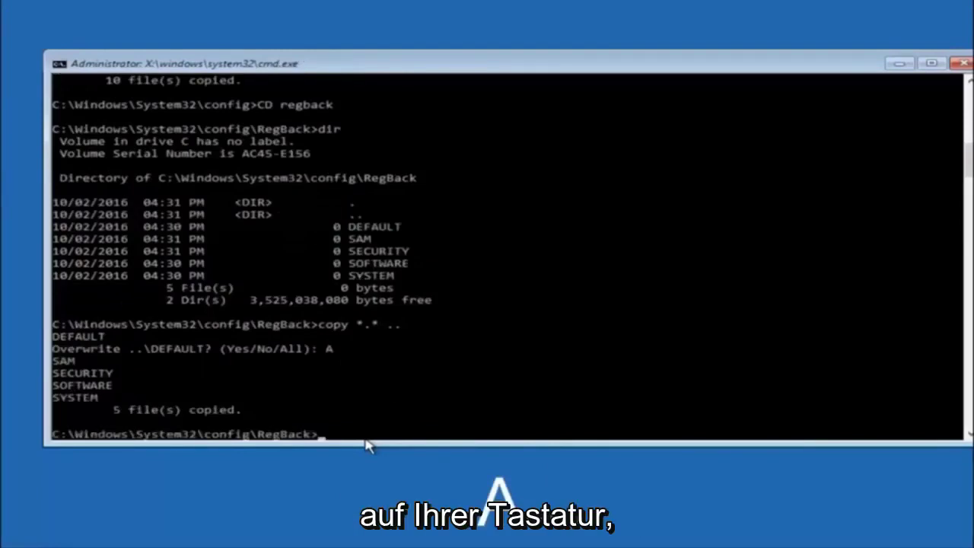
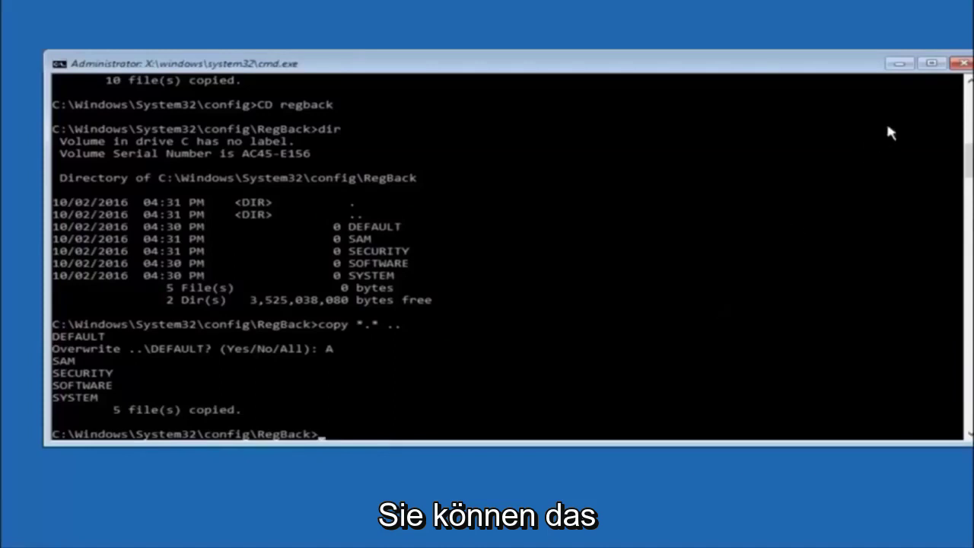
pyautogui.click(962, 64)
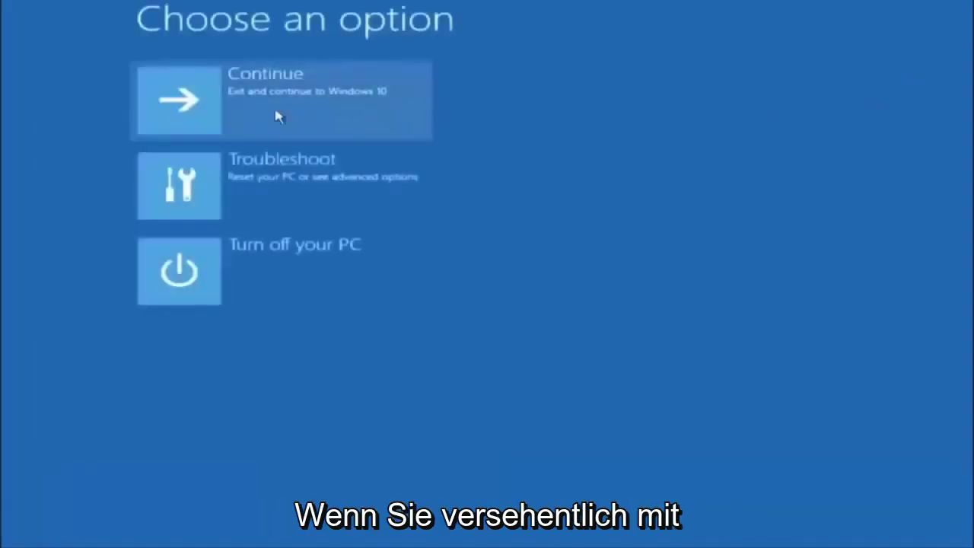